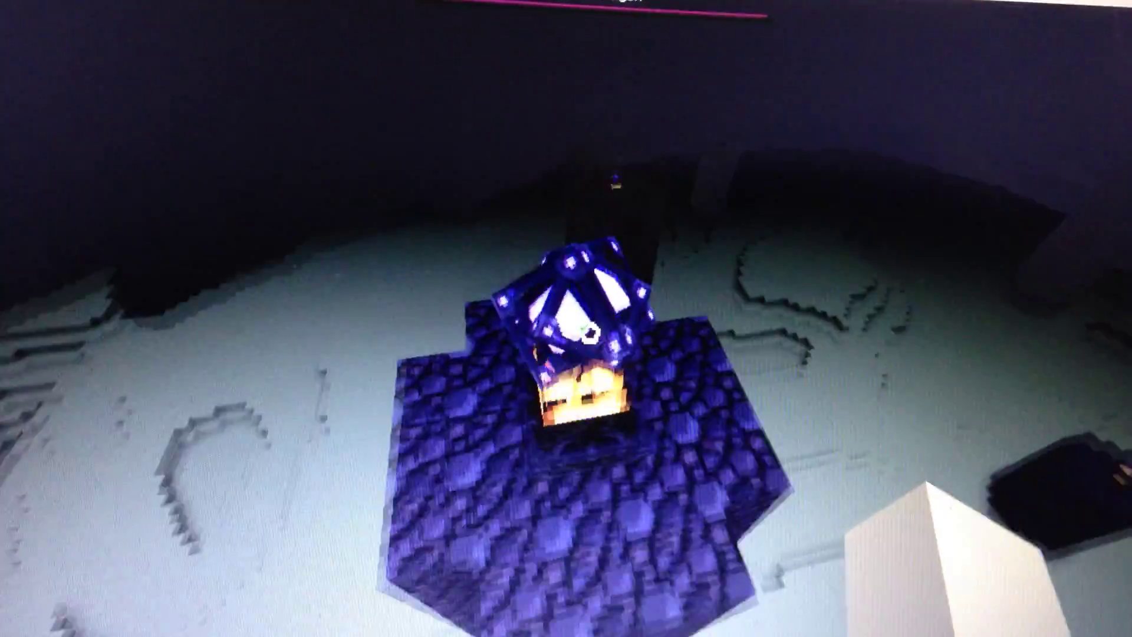
{"action": "left_click", "coordinate": [586, 323]}
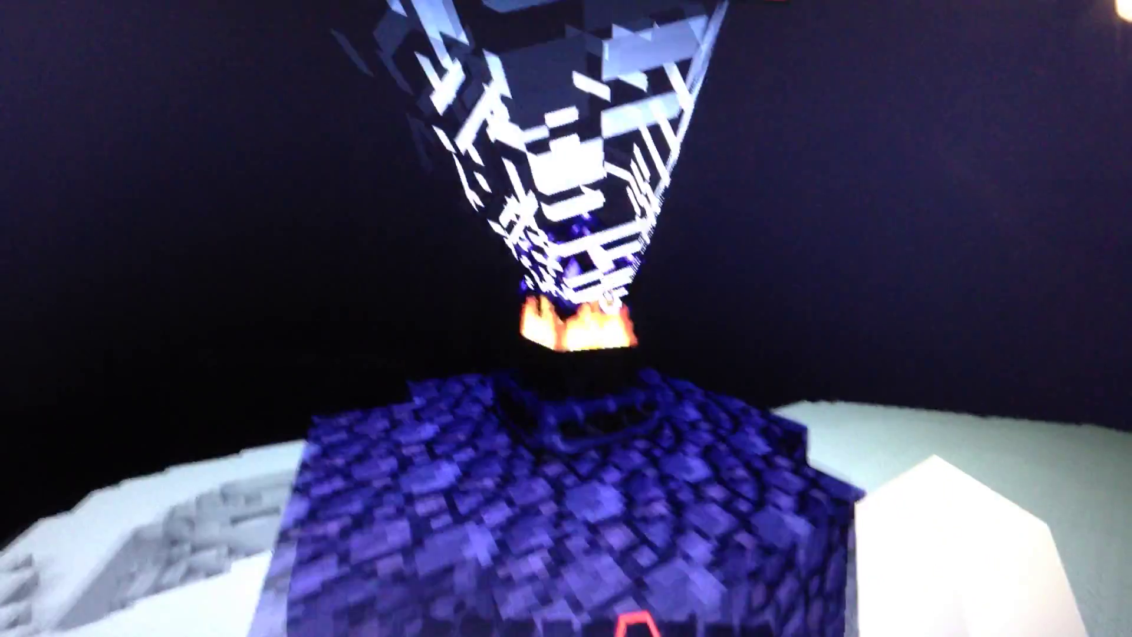
{"action": "left_click", "coordinate": [599, 300]}
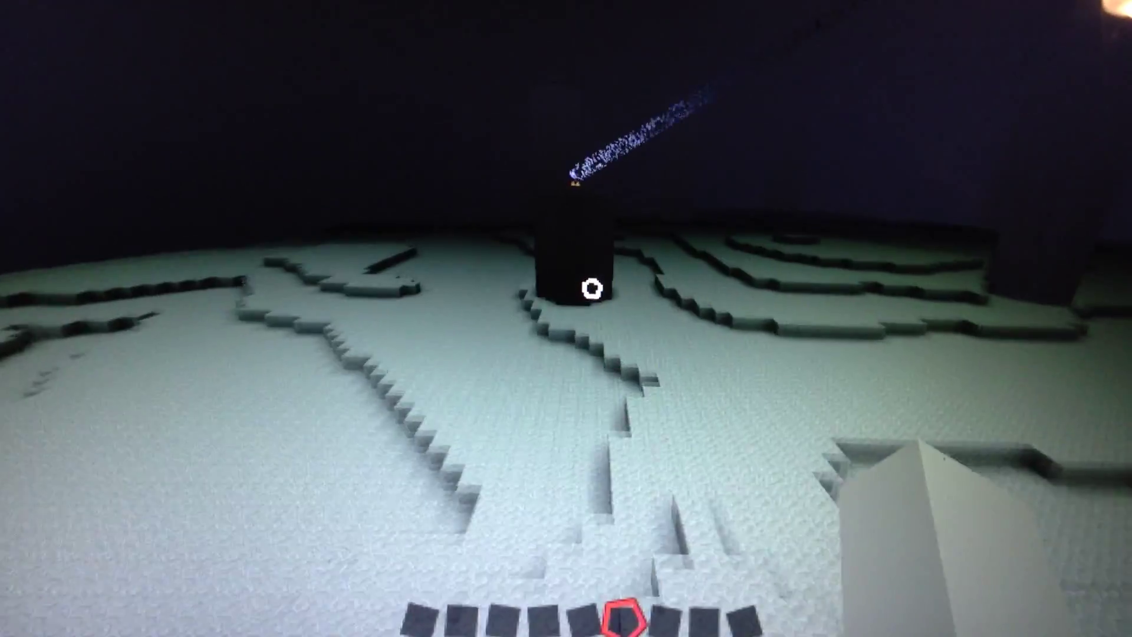
{"action": "key", "text": "w"}
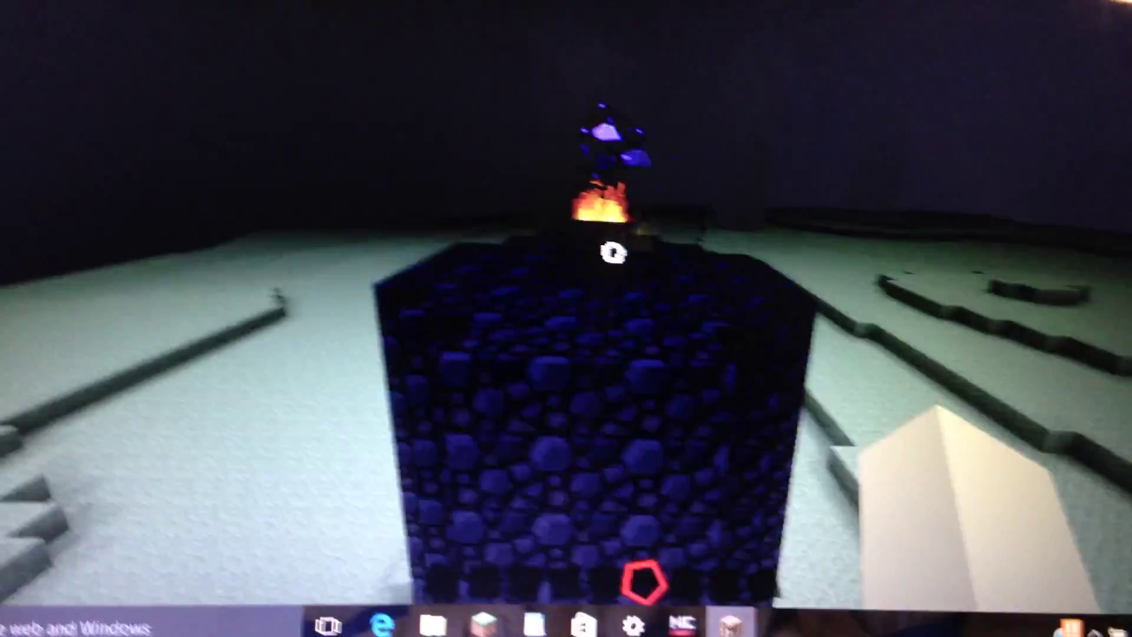
{"action": "left_click", "coordinate": [612, 253]}
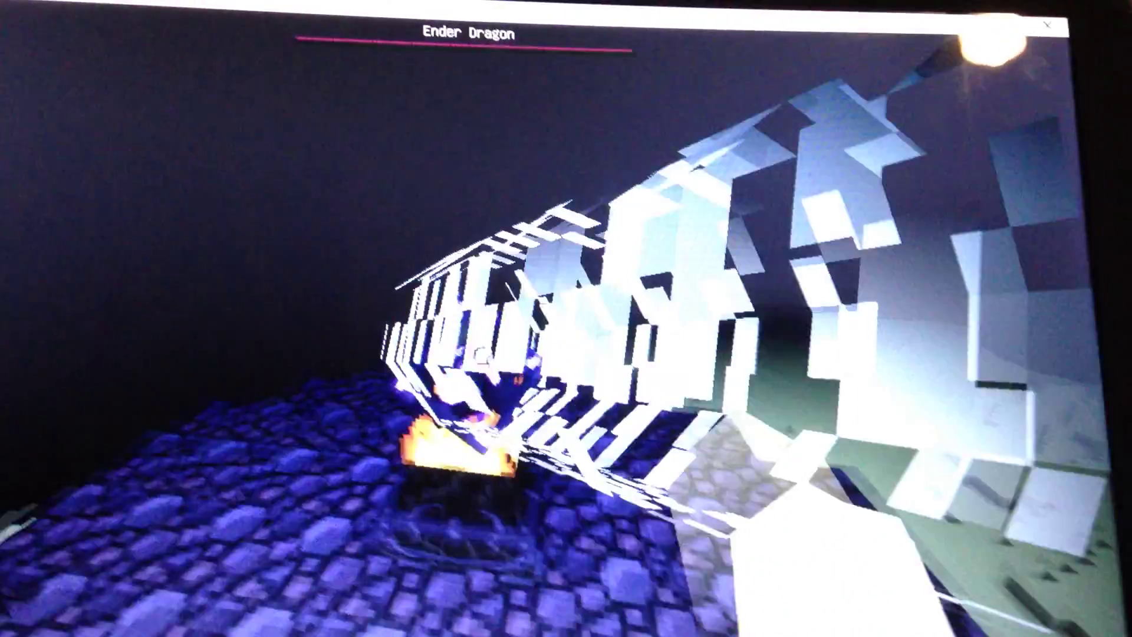
{"action": "left_click", "coordinate": [478, 359]}
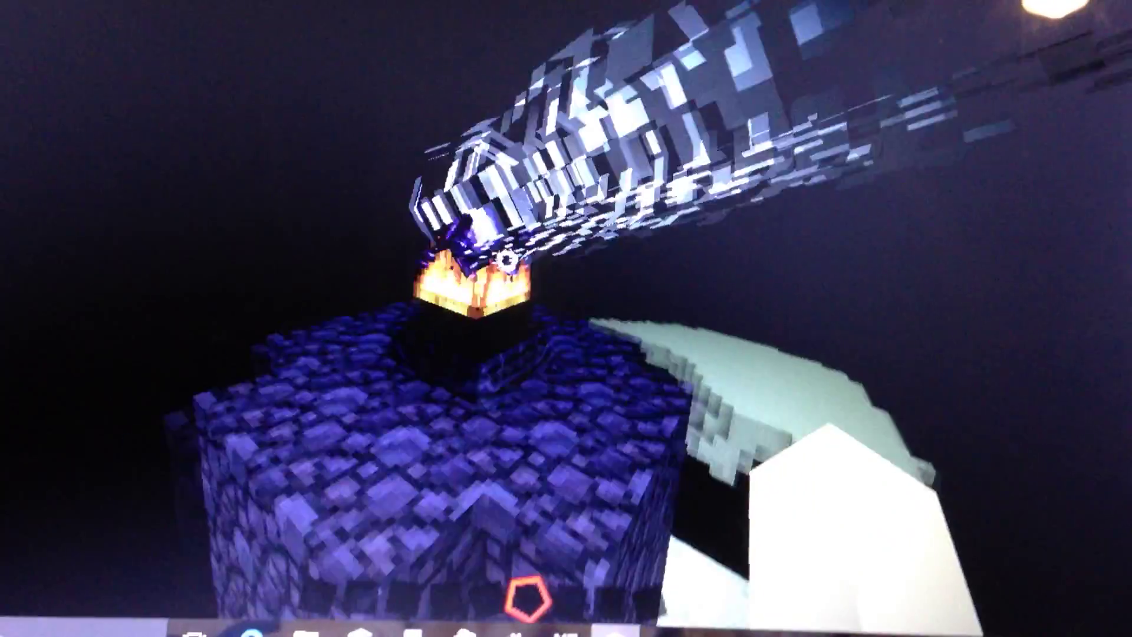
{"action": "left_click", "coordinate": [504, 256]}
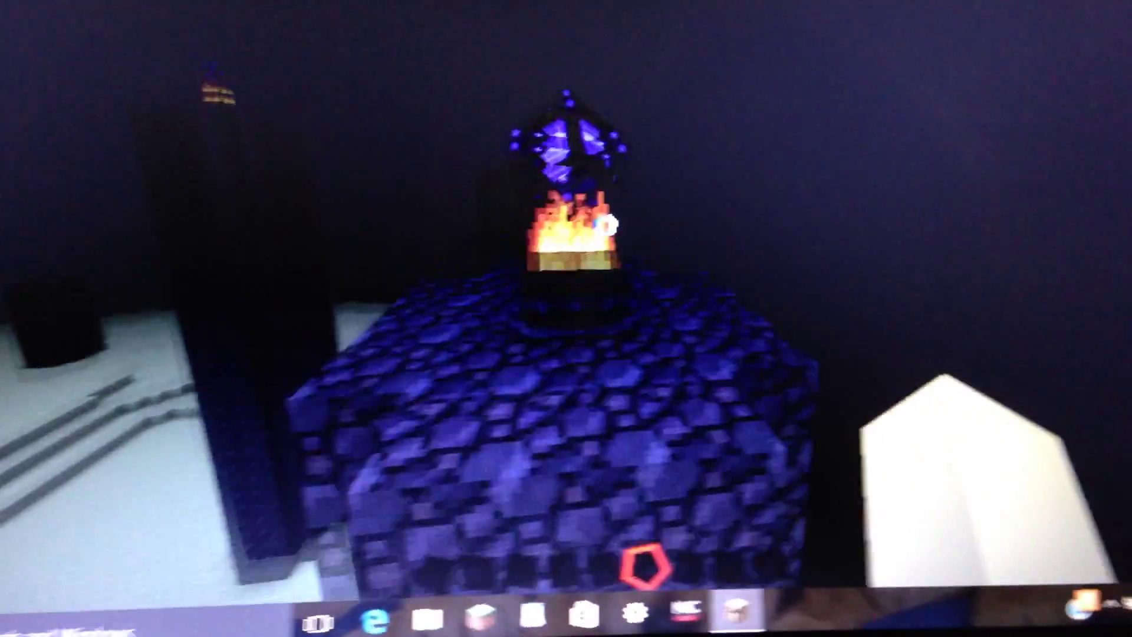
{"action": "left_click", "coordinate": [610, 234]}
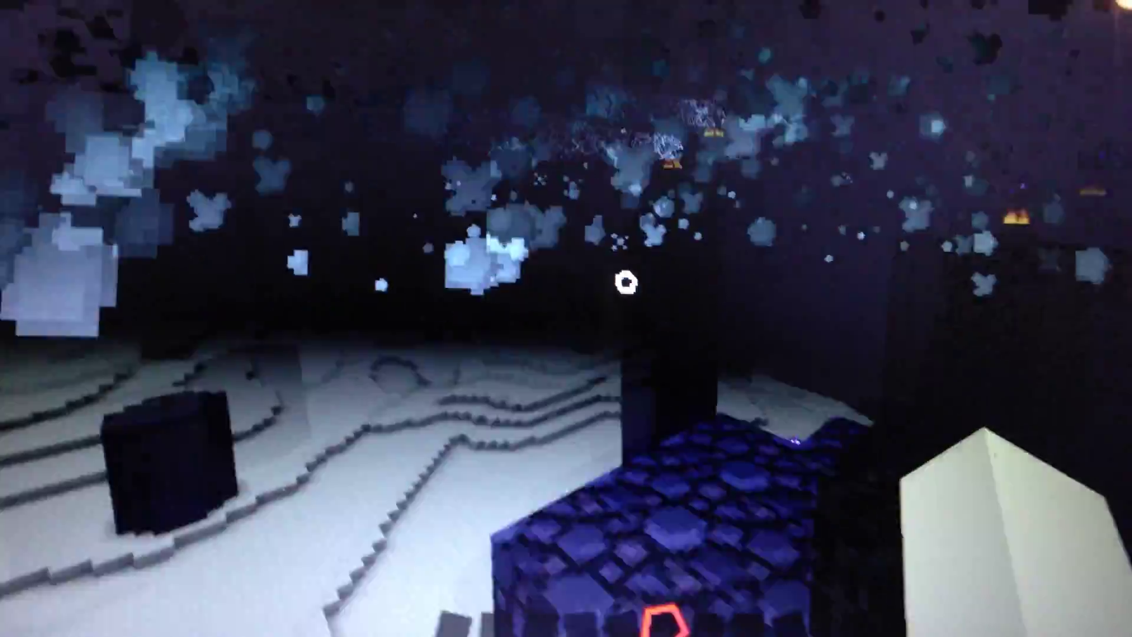